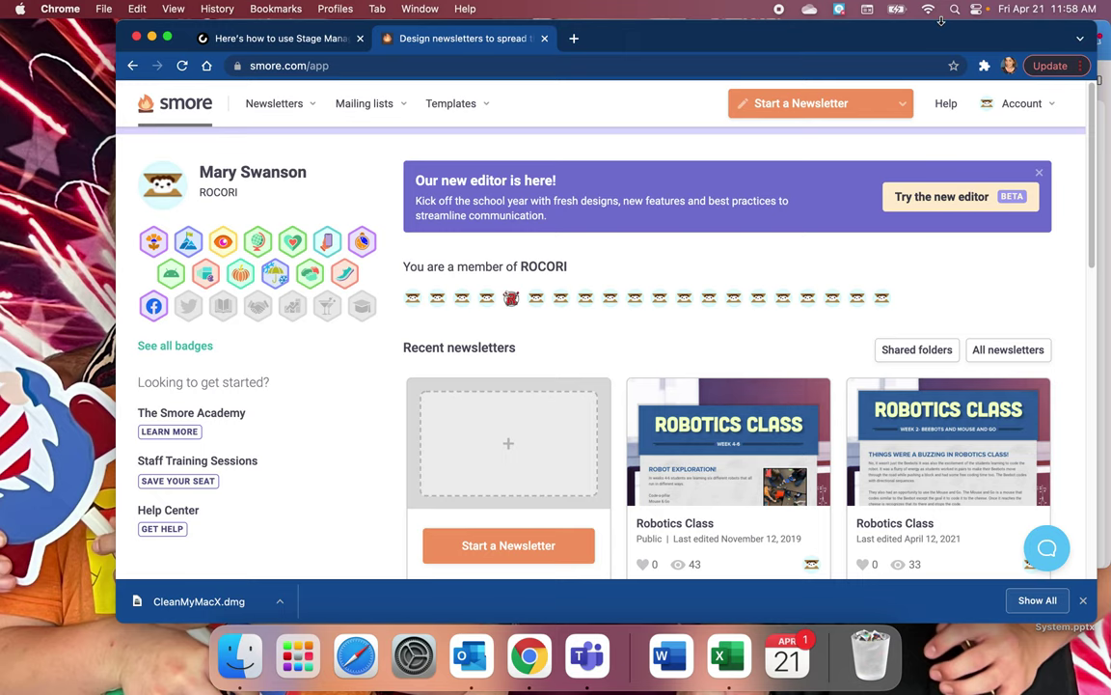
# Step: Drag the Smore Chrome window down and right to reveal the Outlook window behind it
pyautogui.moveTo(907, 36)
pyautogui.mouseDown()
pyautogui.moveTo(953, 61)
pyautogui.moveTo(949, 54)
pyautogui.mouseUp()
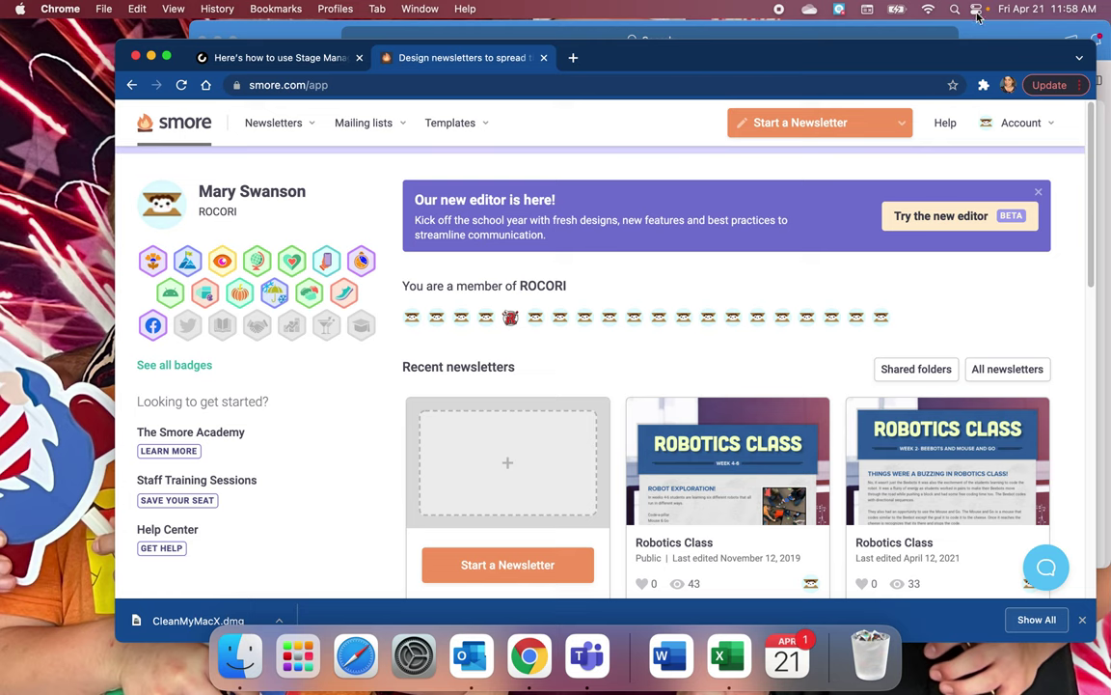
# Step: Switch on Stage Manager from Control Center, then dismiss the panel
pyautogui.click(976, 9)
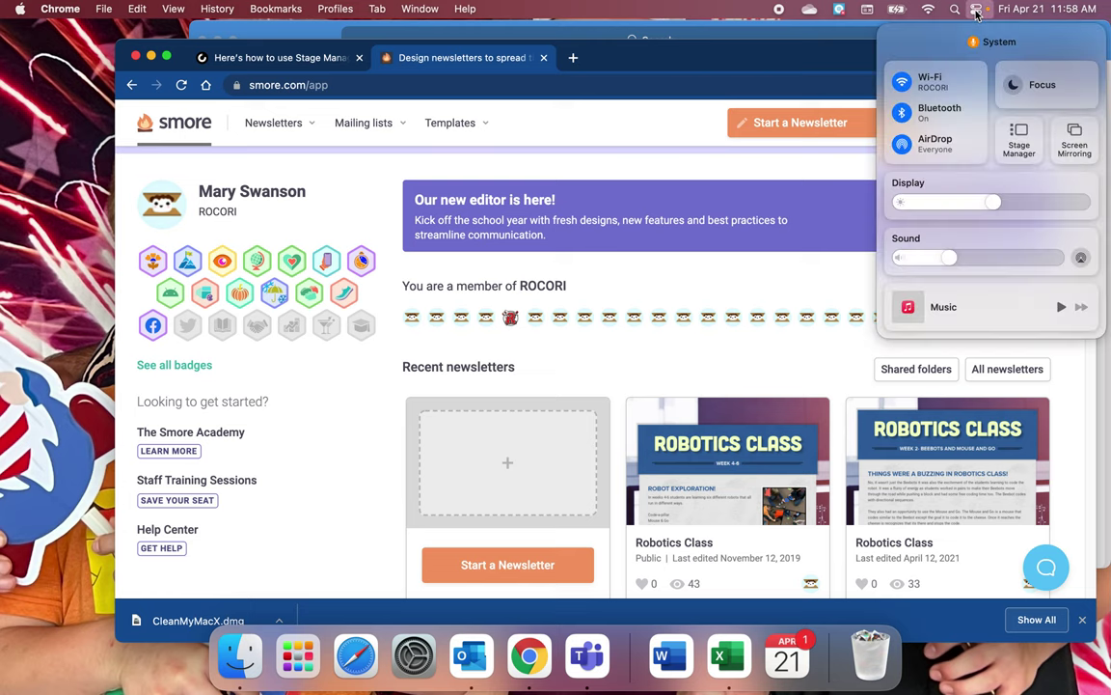
pyautogui.click(1012, 157)
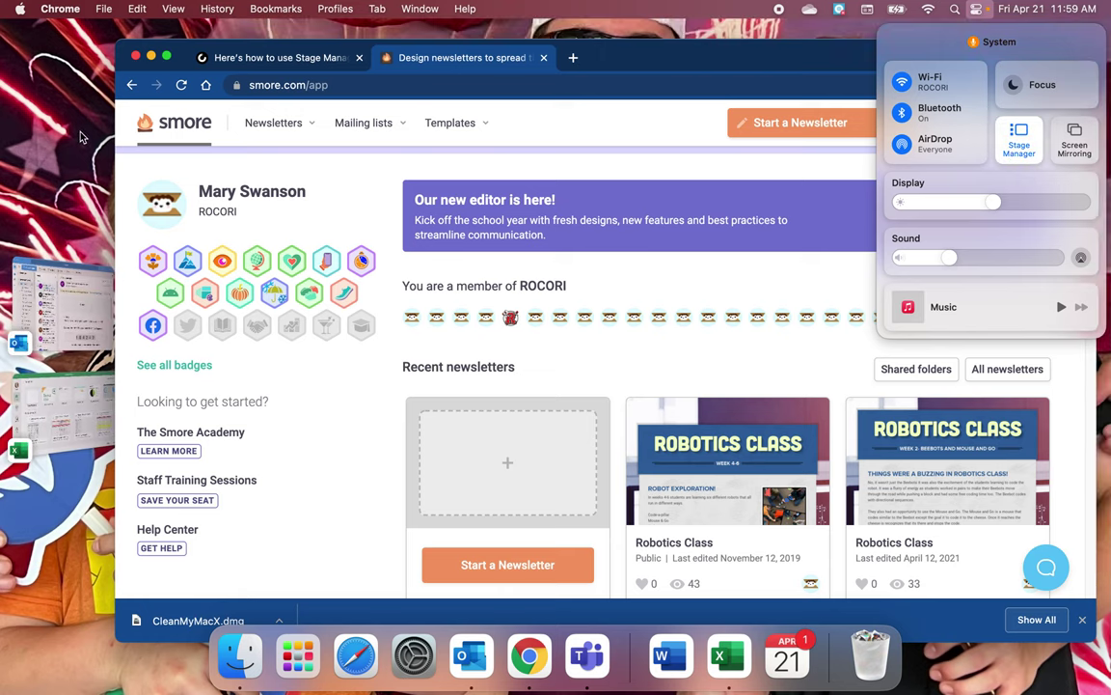
pyautogui.click(82, 138)
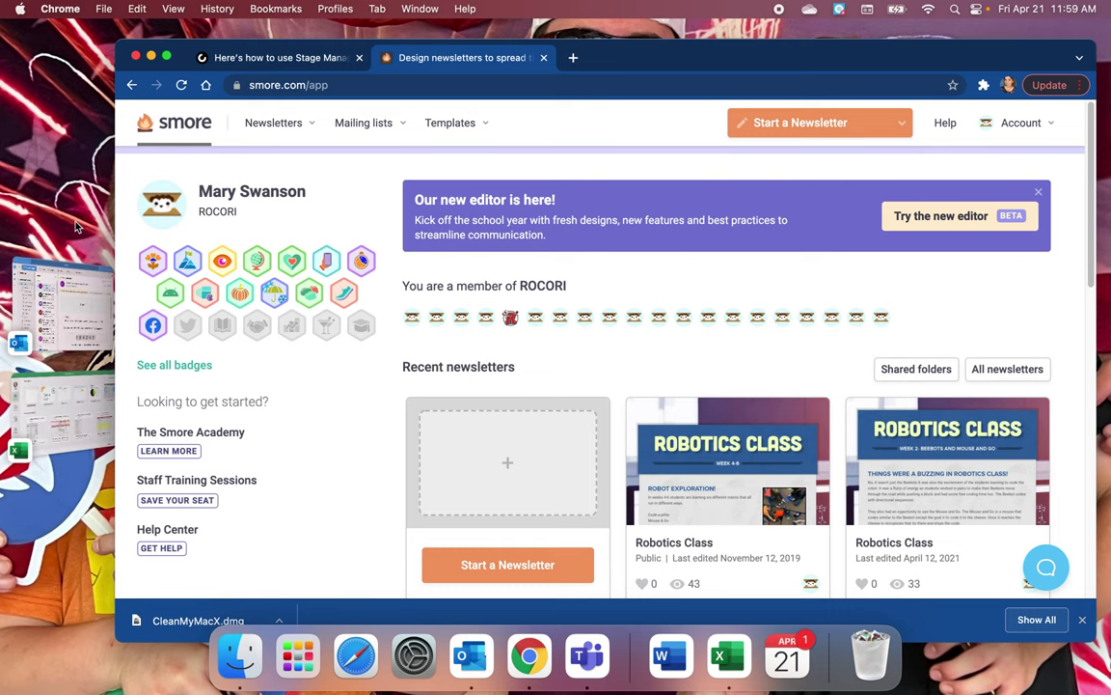
# Step: Cycle through the Outlook inbox, Excel template gallery, then the Smore page in Chrome
pyautogui.click(64, 275)
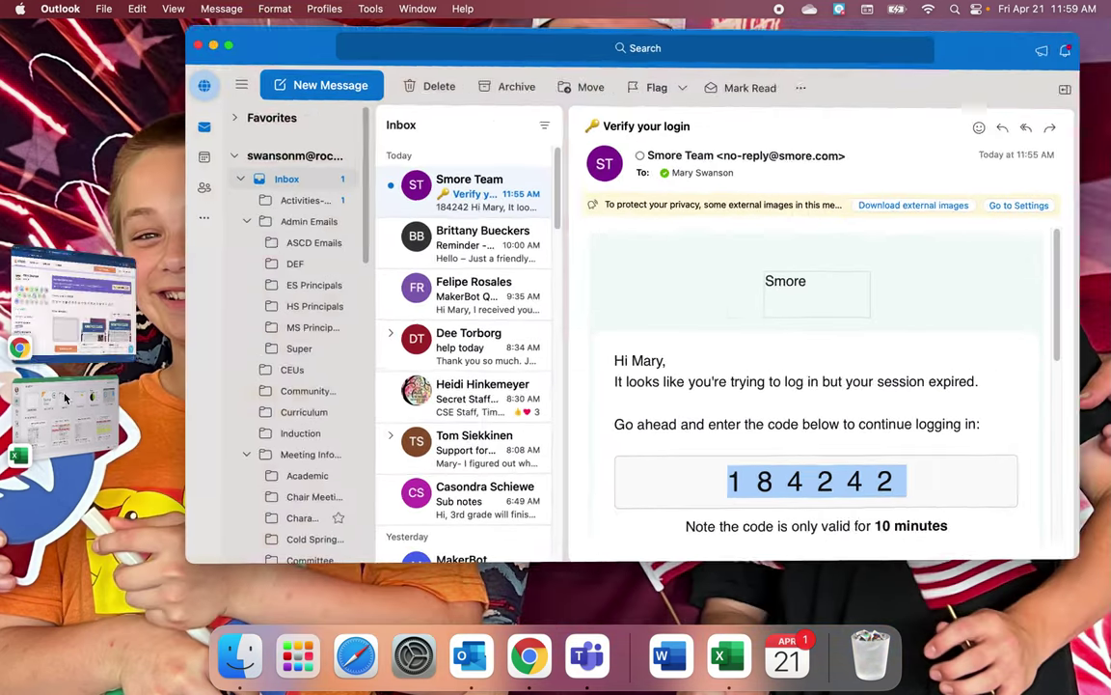
pyautogui.click(65, 398)
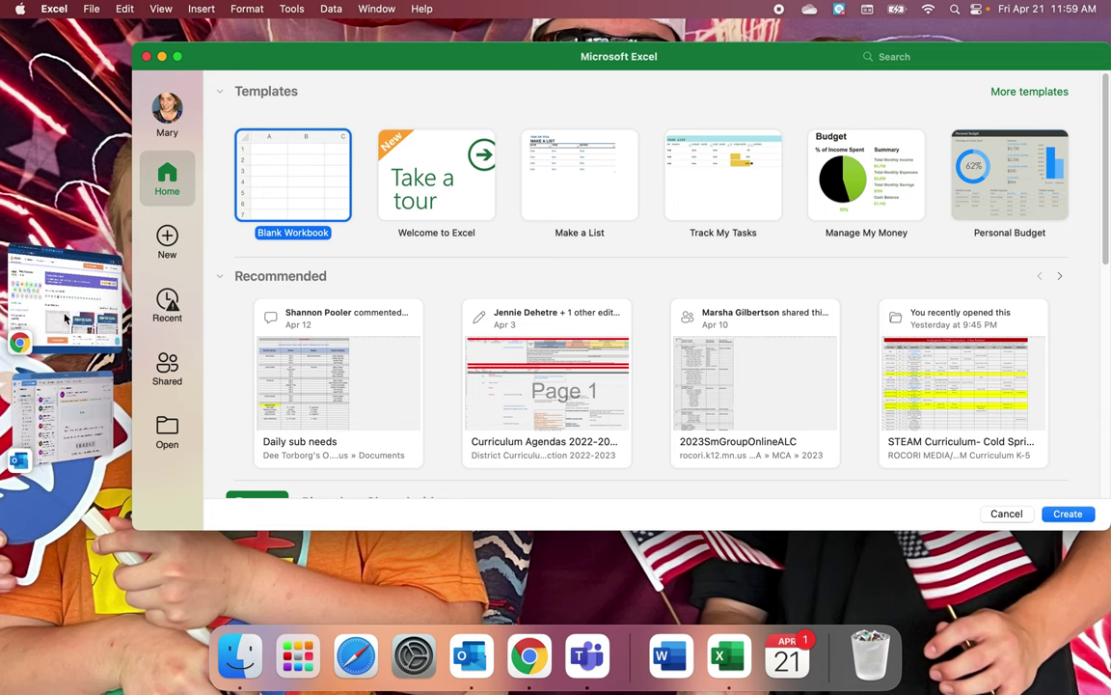
pyautogui.click(70, 286)
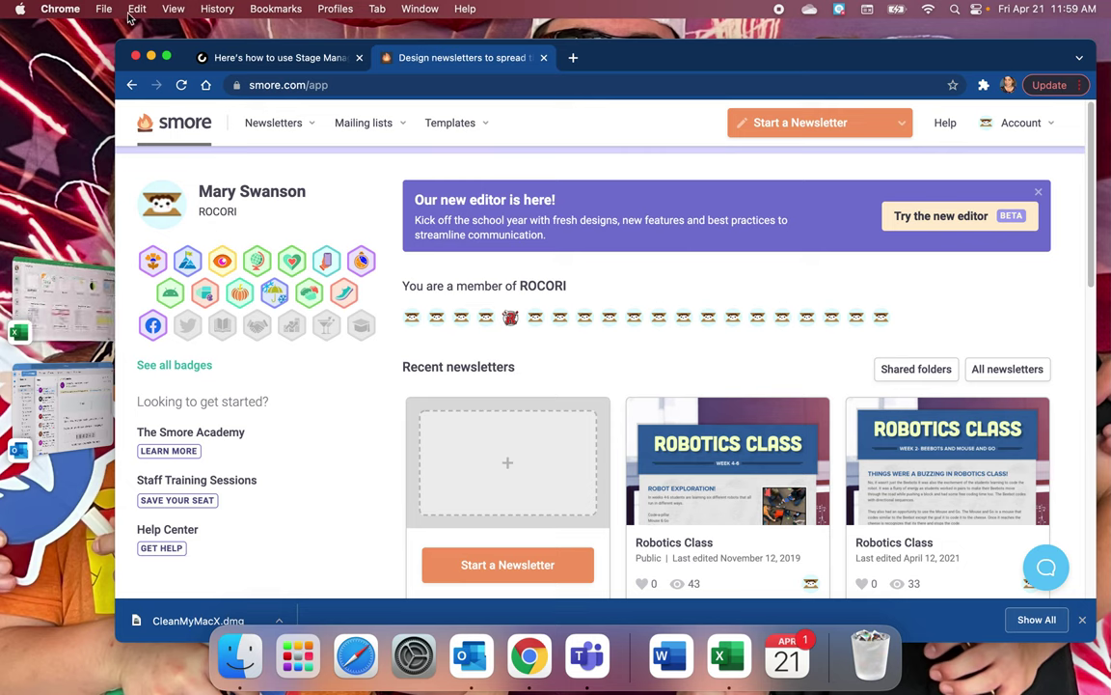
pyautogui.click(167, 58)
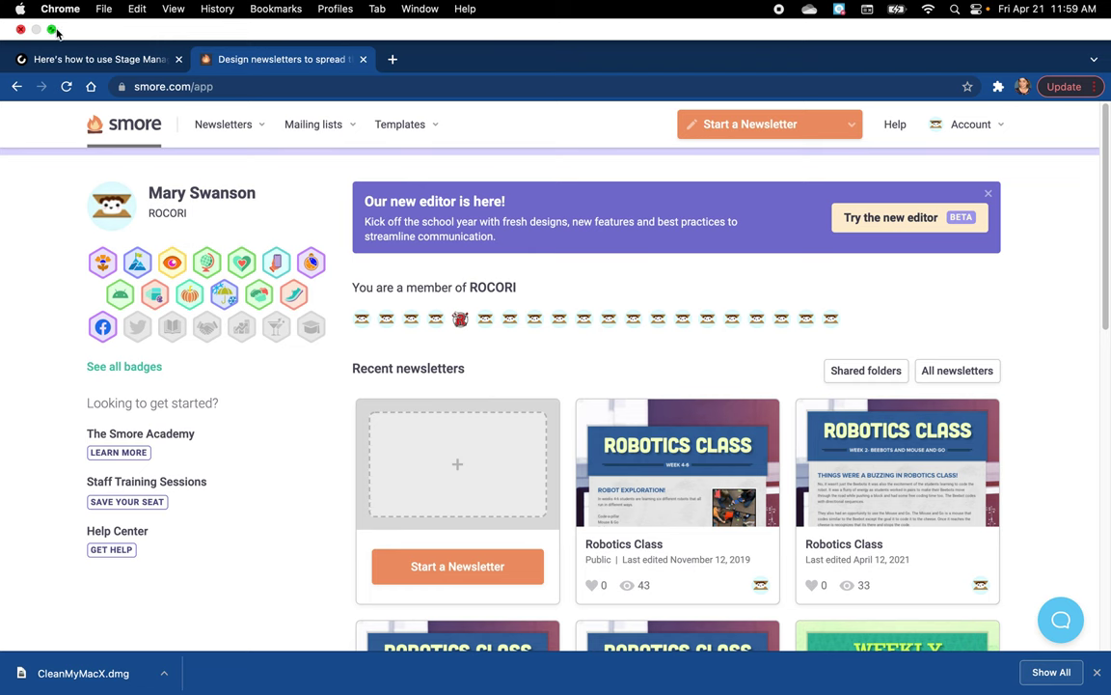
pyautogui.click(53, 30)
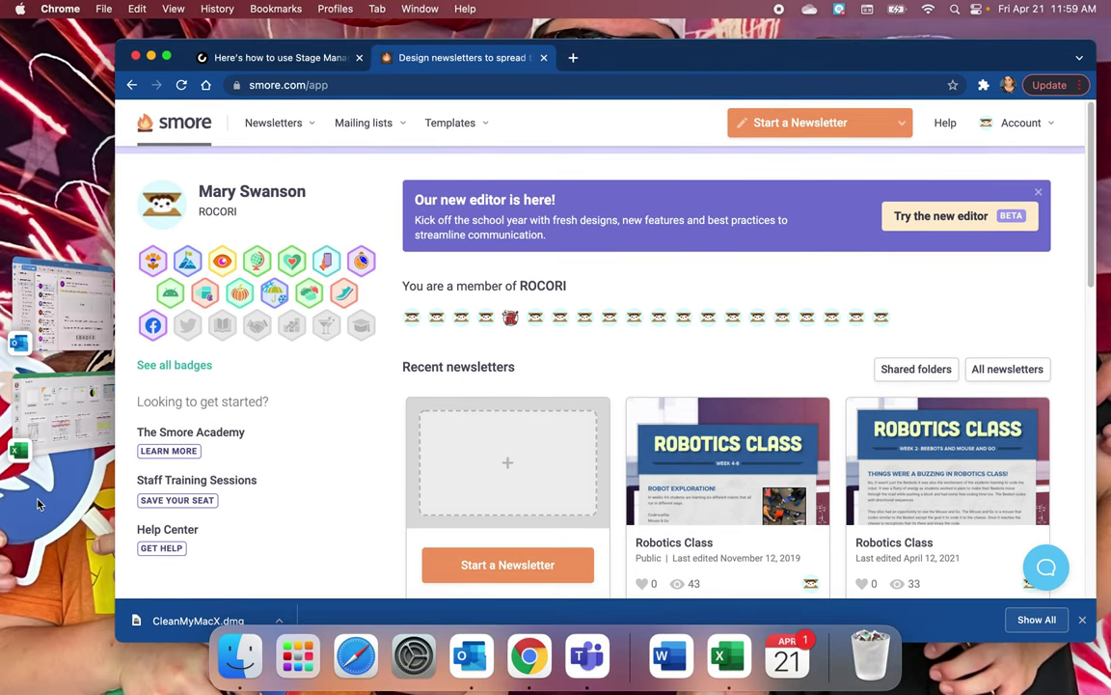